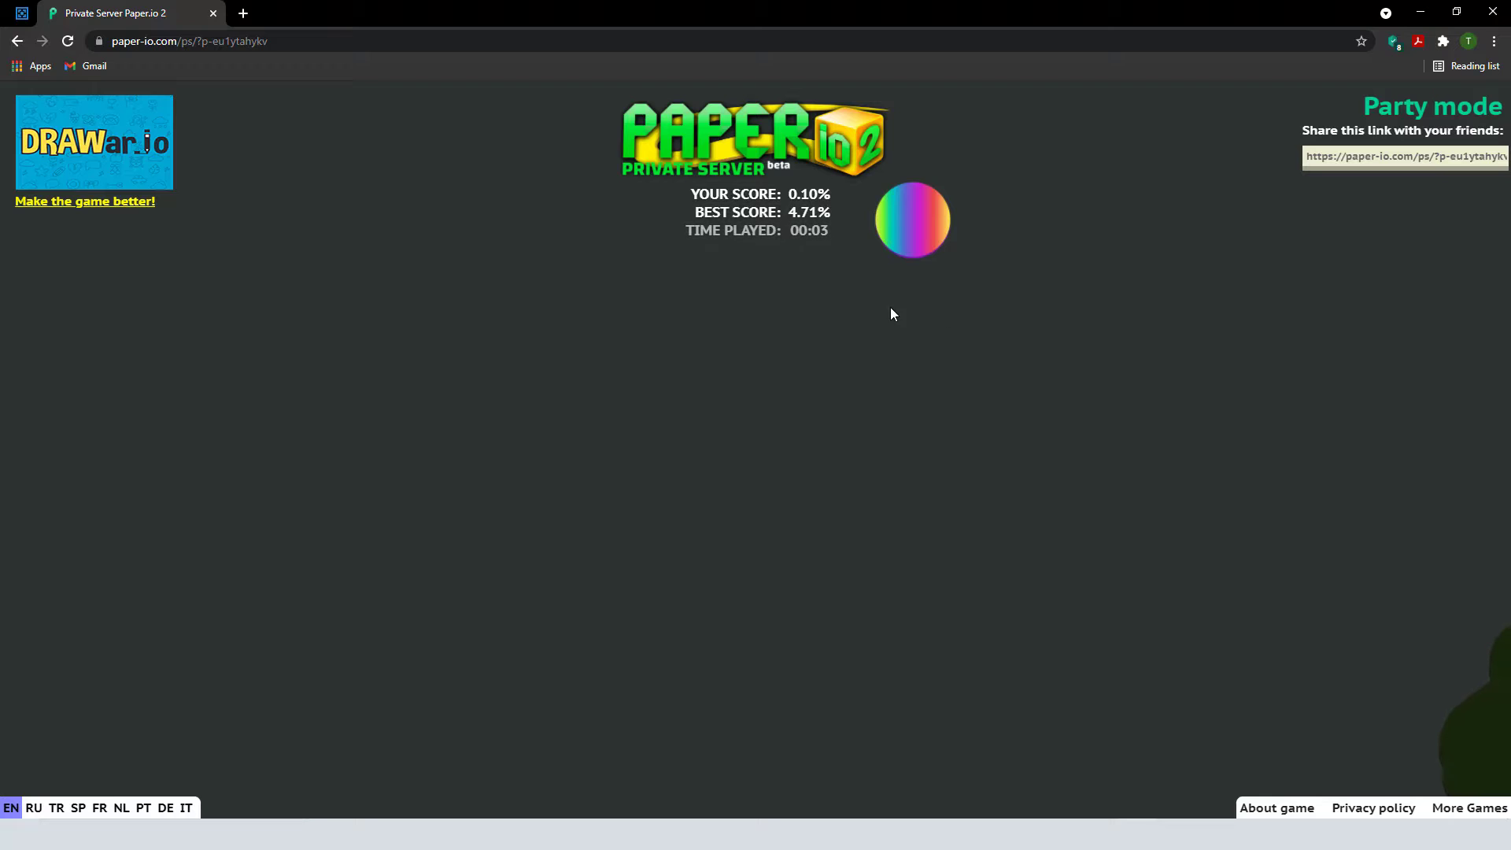
Play two quick rounds, the second ending at 0.10% after three seconds
click(741, 294)
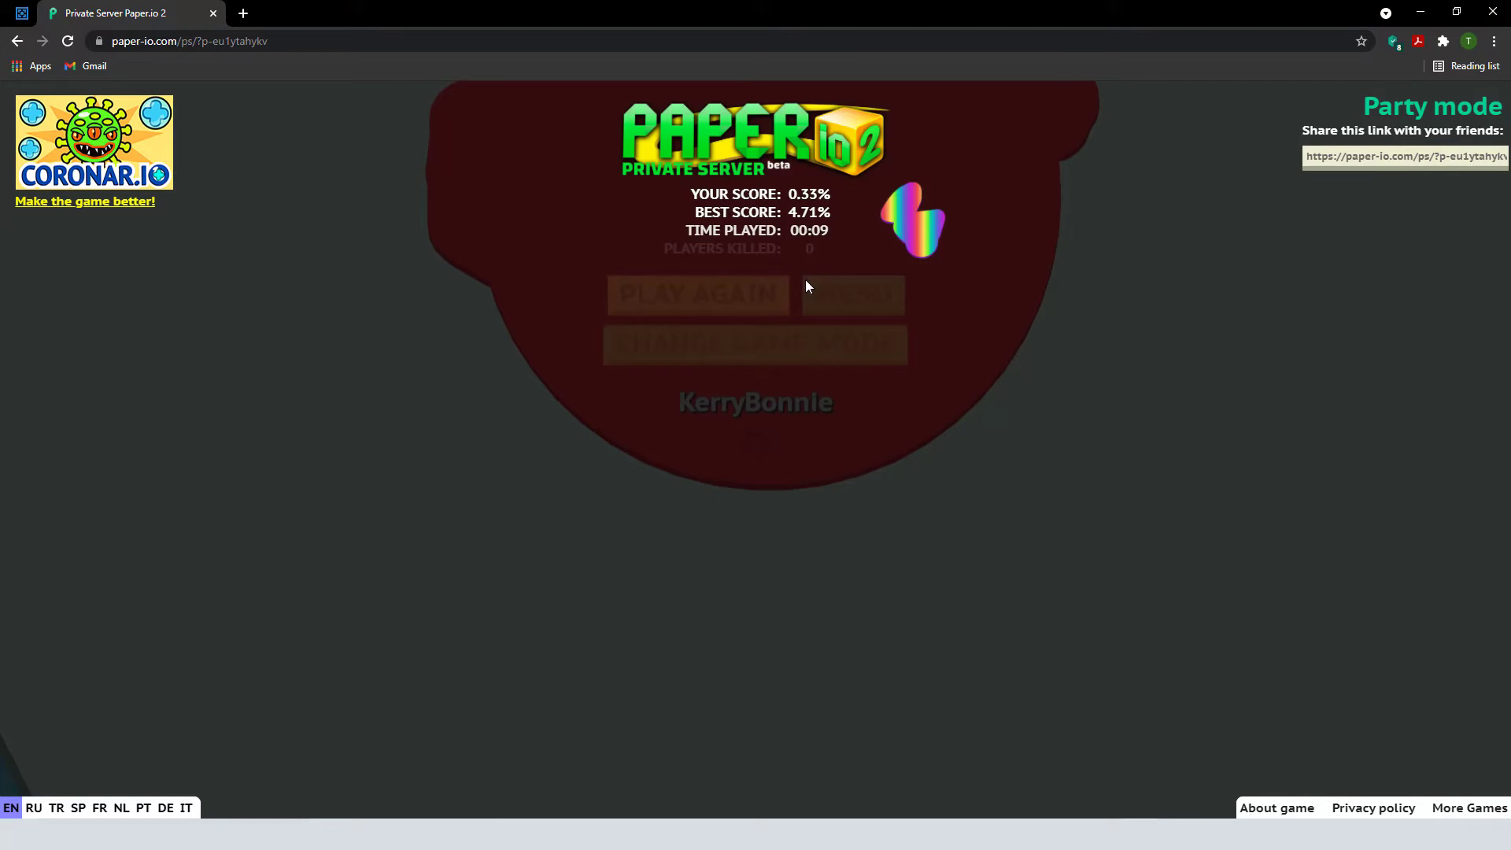
click(736, 293)
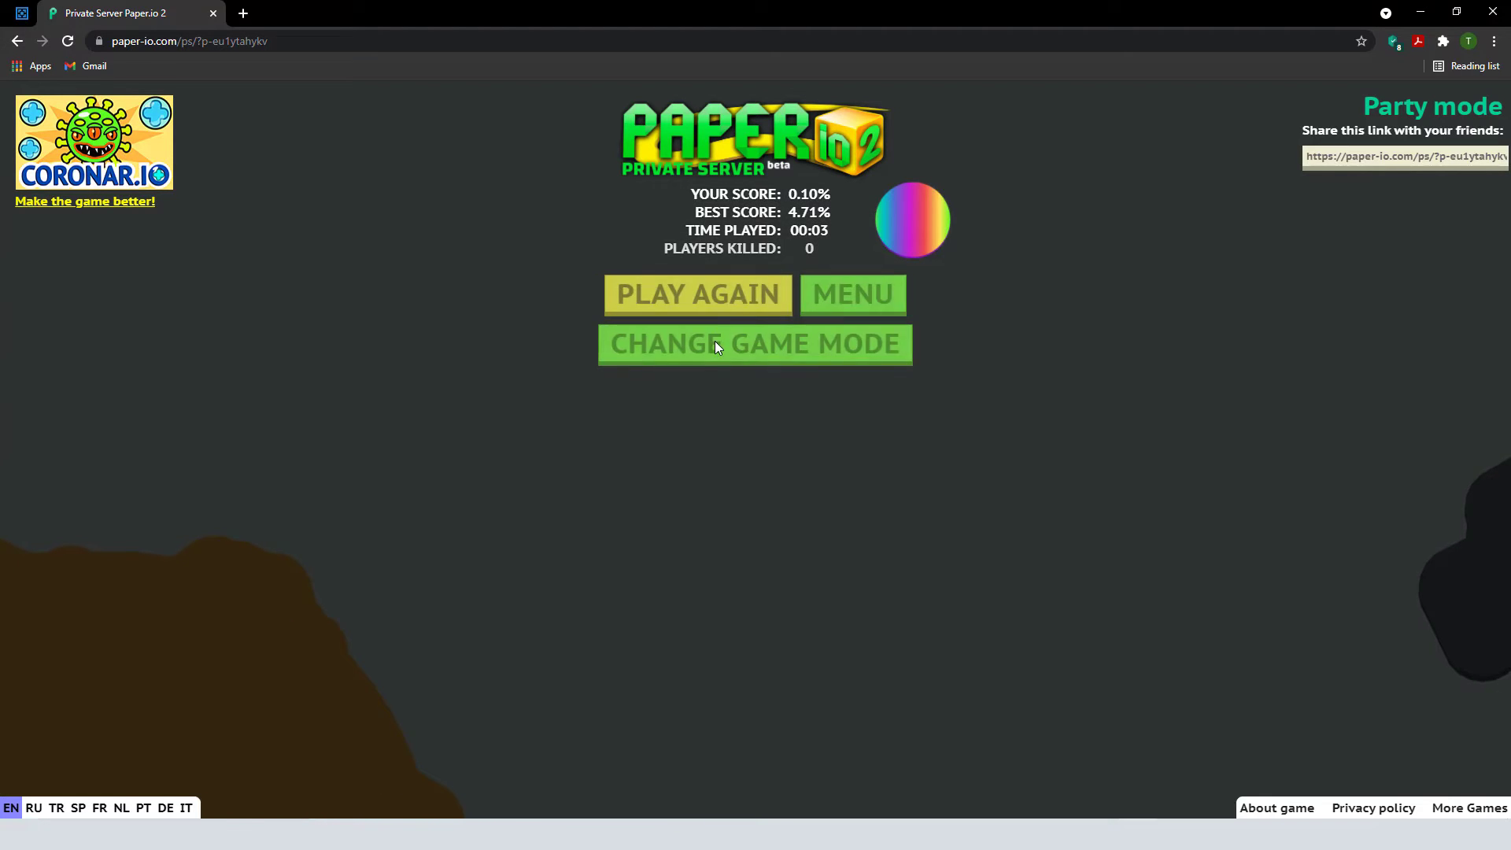
Start a round and survive 59 seconds, setting a new best of 4.76%
click(718, 300)
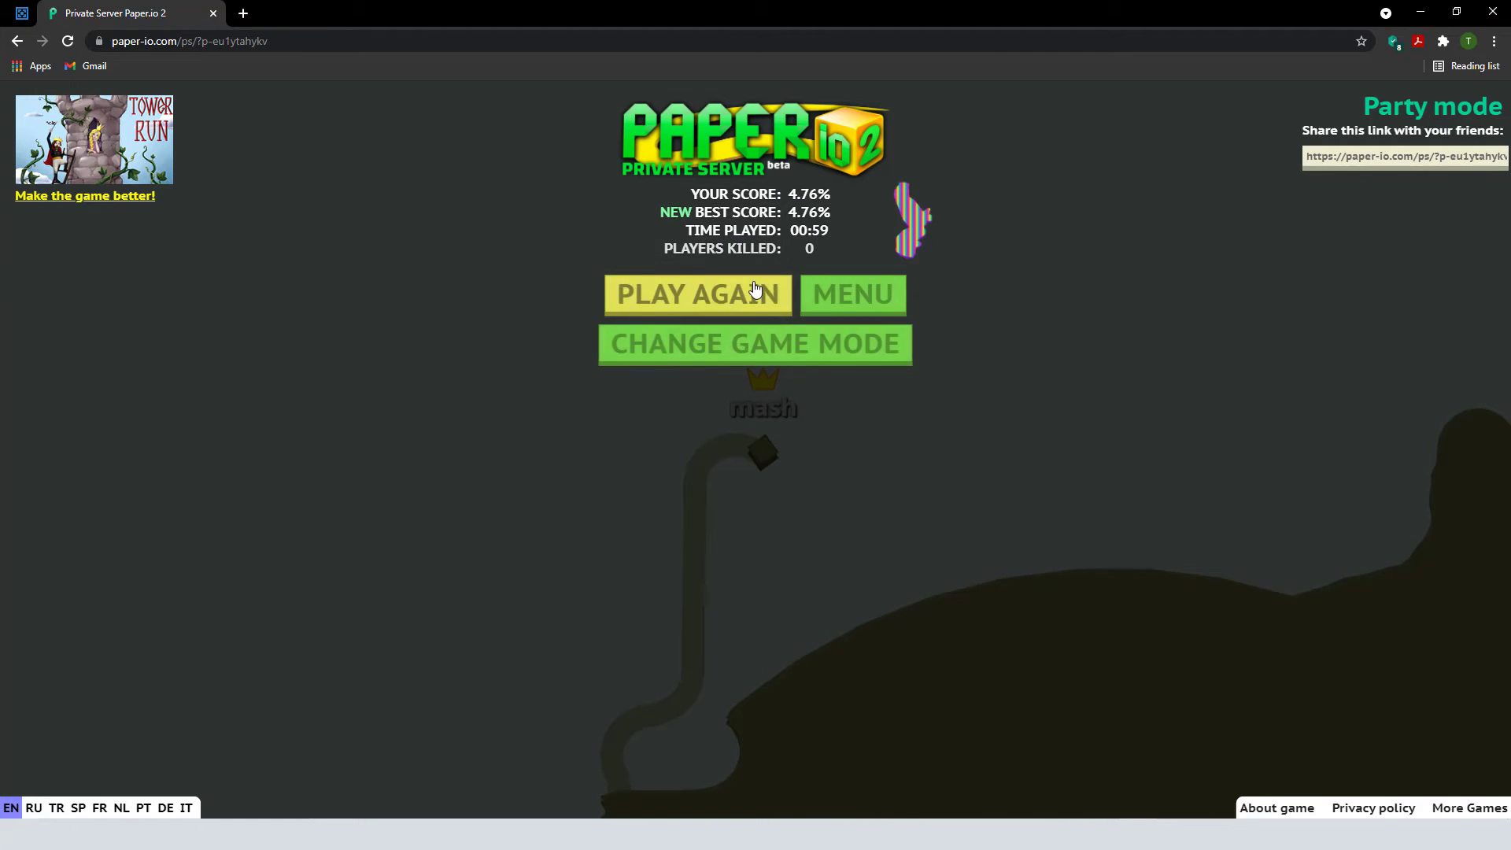
Start three rounds in turn, the last ending after 28 seconds at 2.51%
click(758, 295)
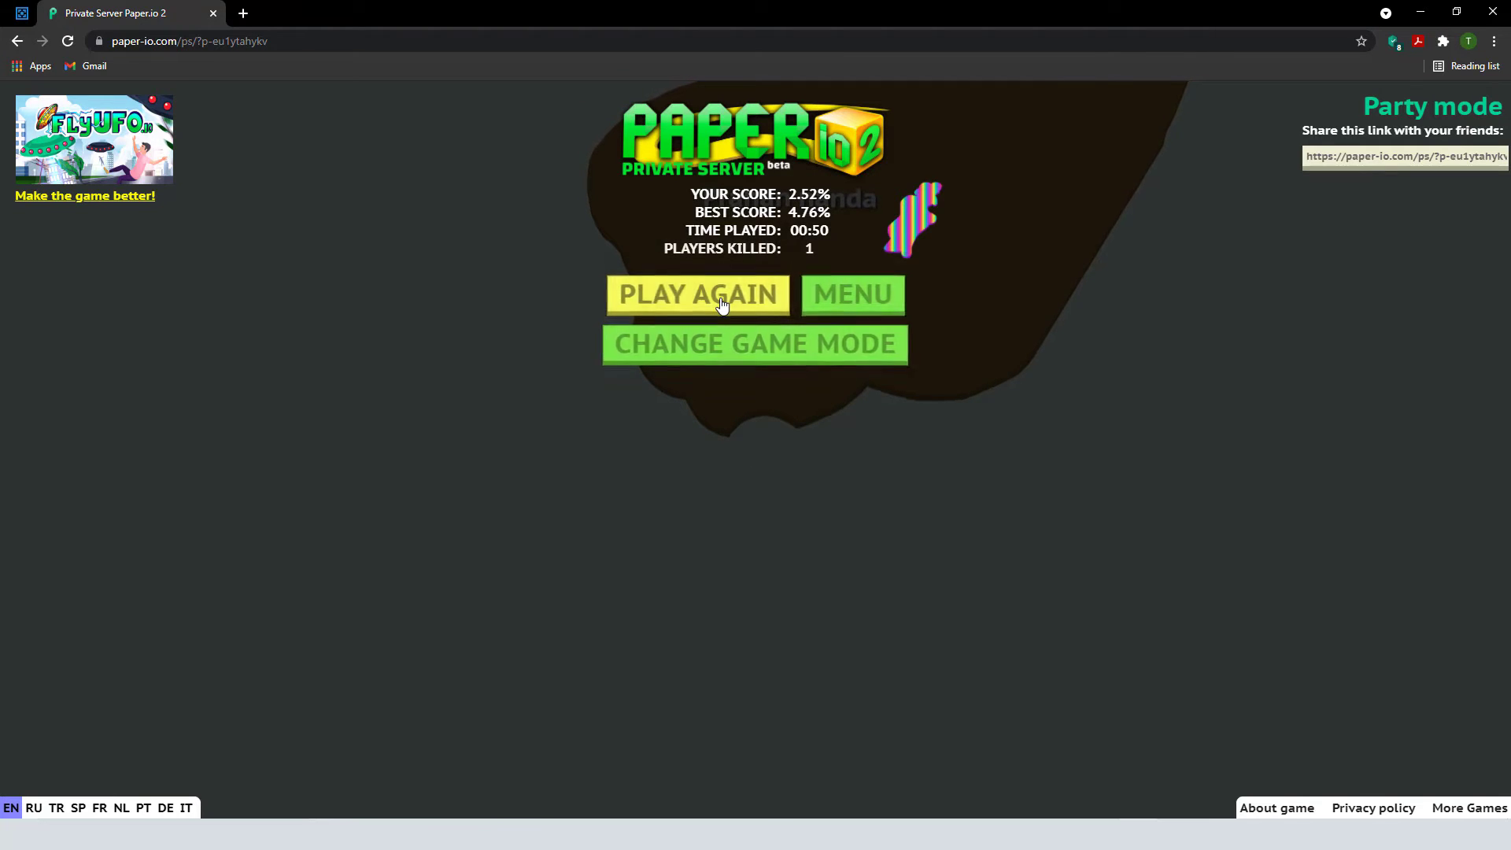
click(719, 304)
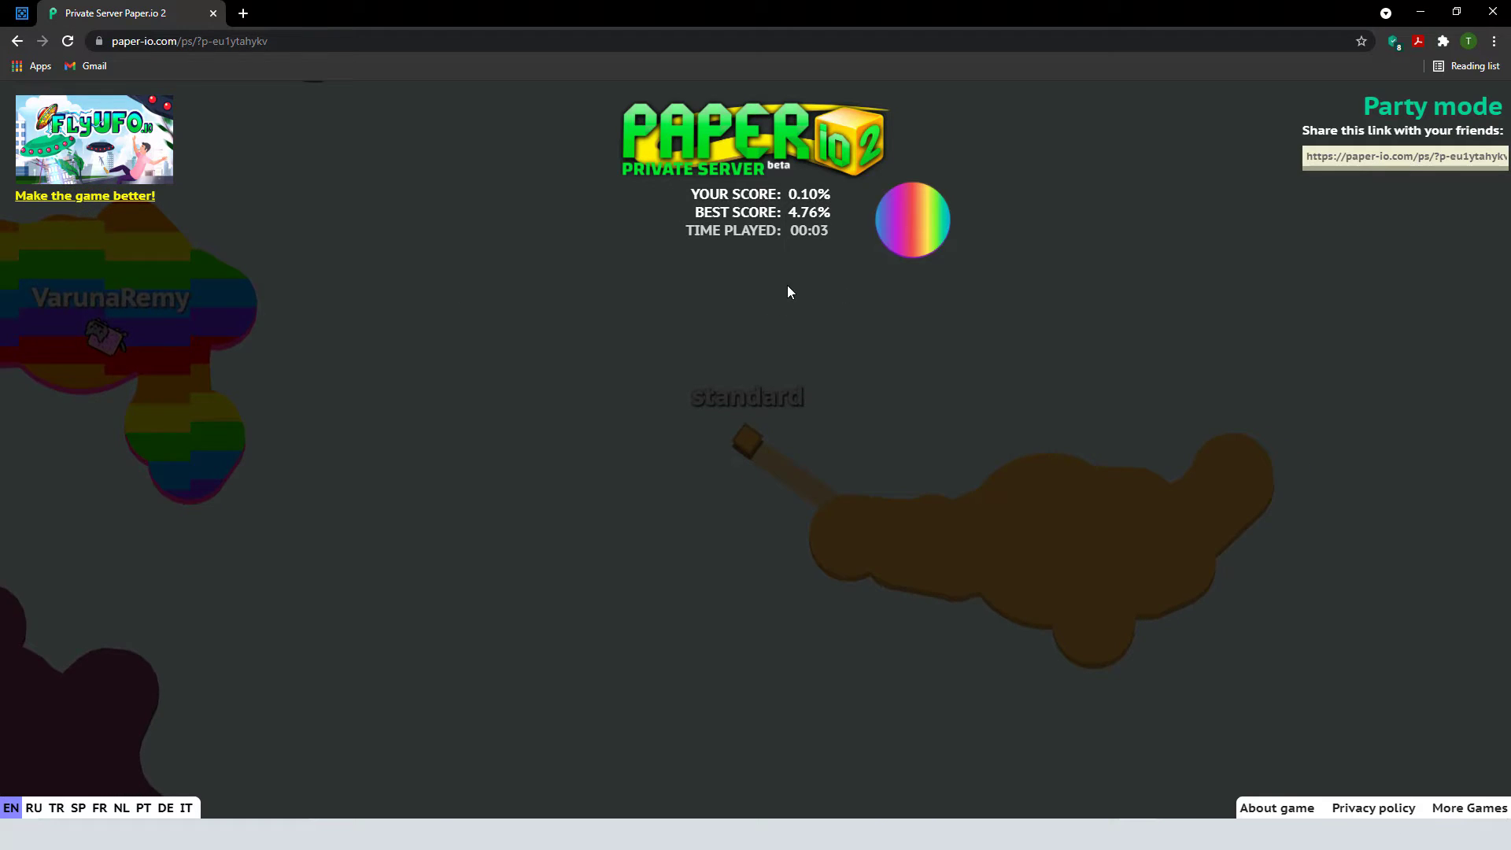
click(679, 309)
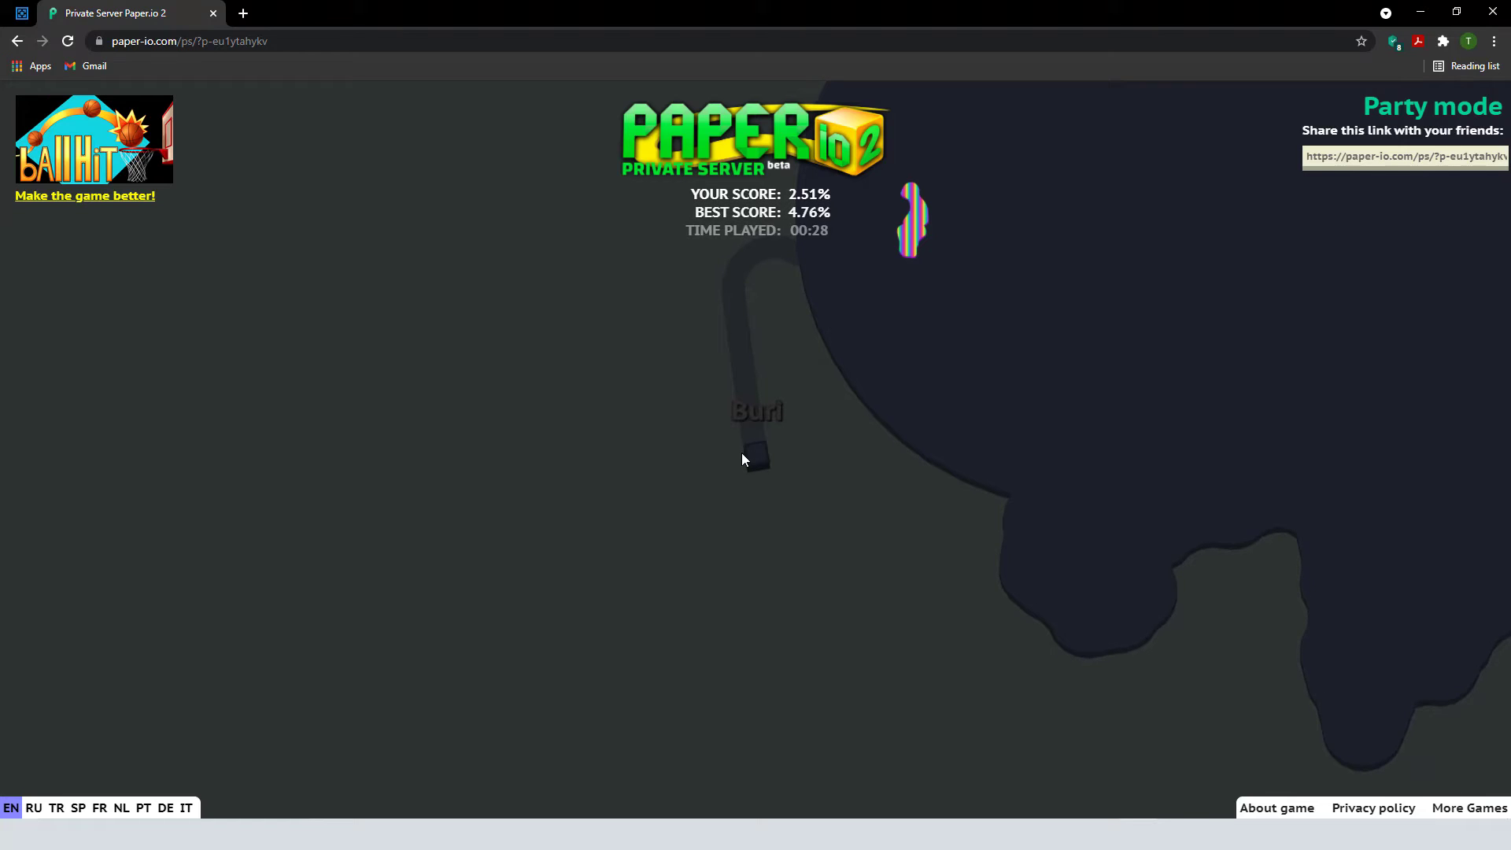
Replay twice; the latest round ends at 0.10% when GoSeek cuts the trail
click(731, 293)
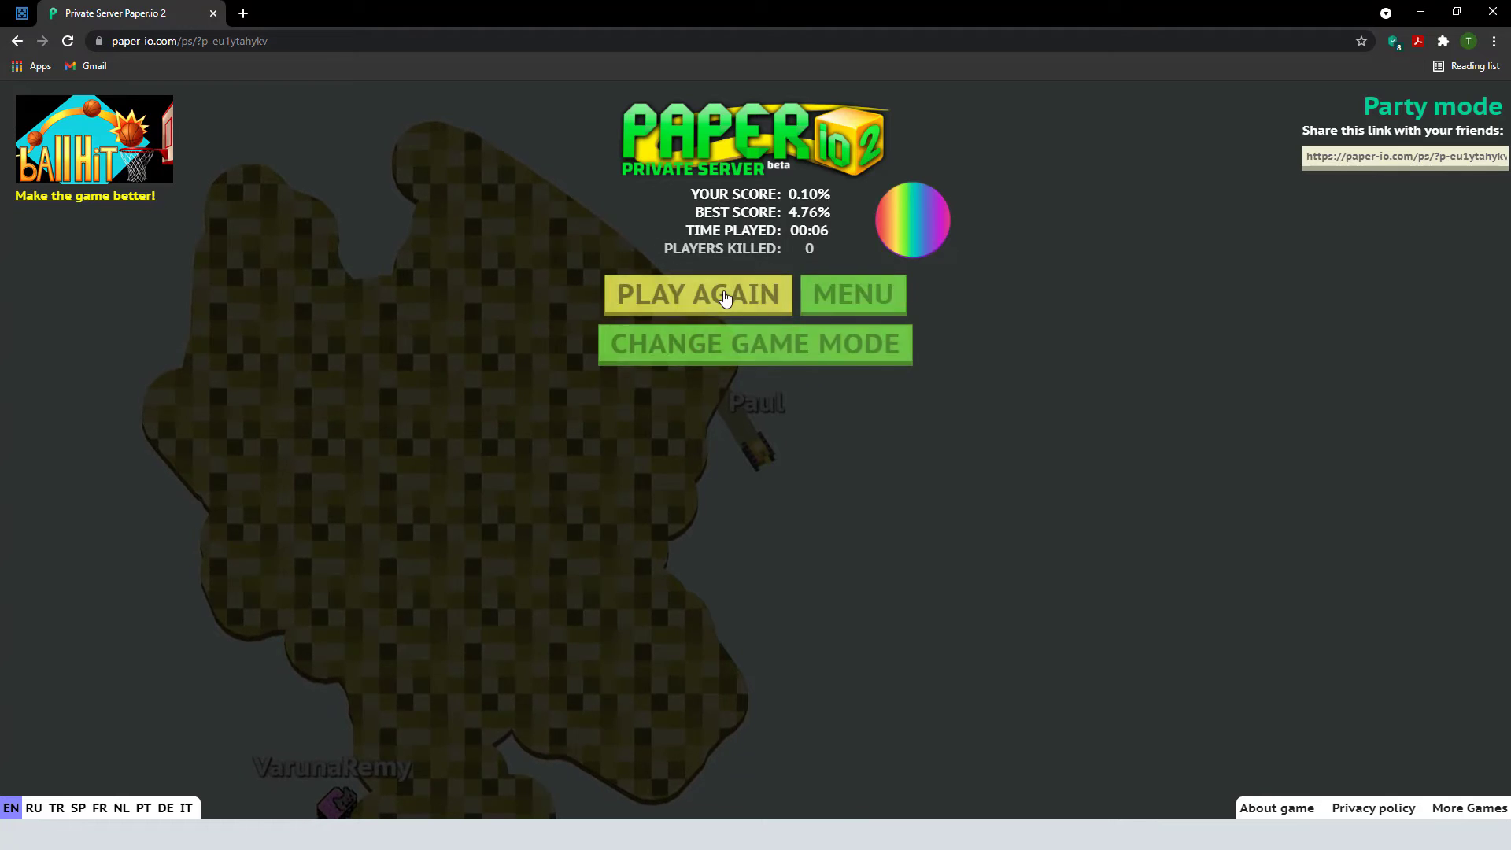
click(719, 294)
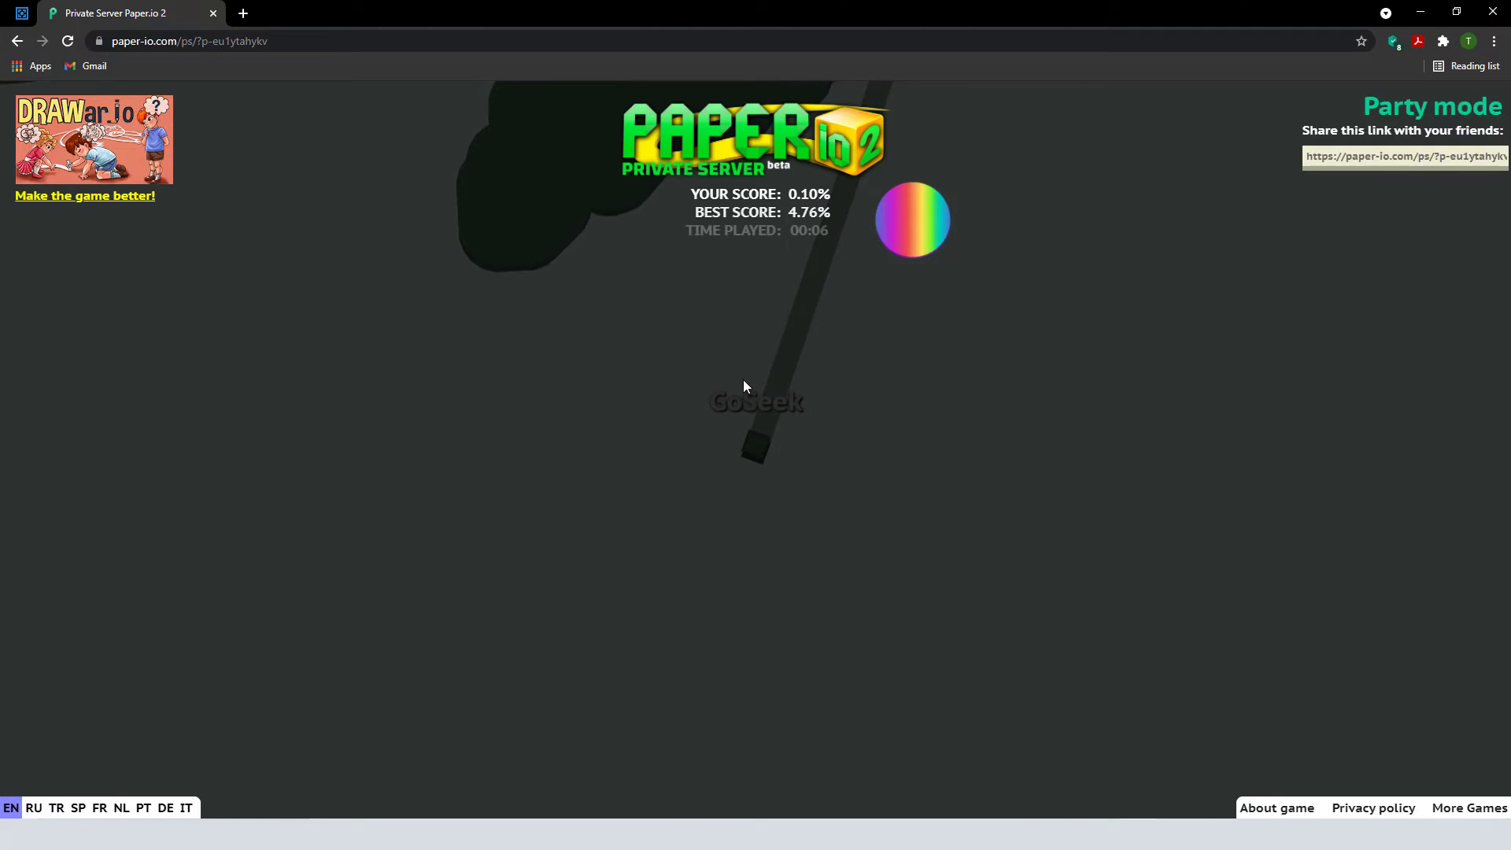
Start a round and enclose territory until JoeLyman ends it at 1.48%
click(727, 307)
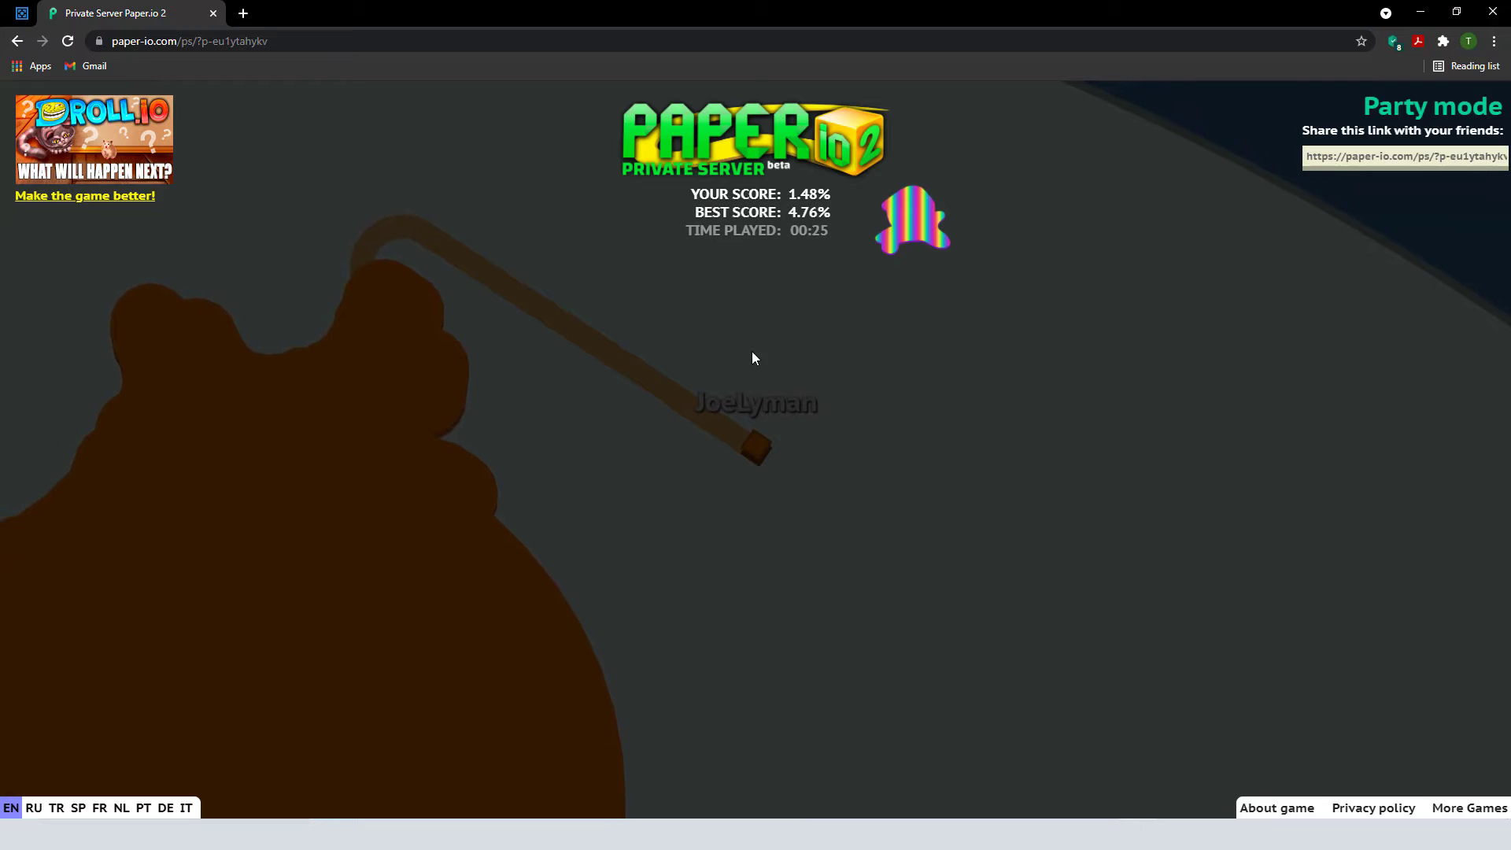
Play a 5:04 round reaching 21.99% with 2 kills, a new best score
click(743, 309)
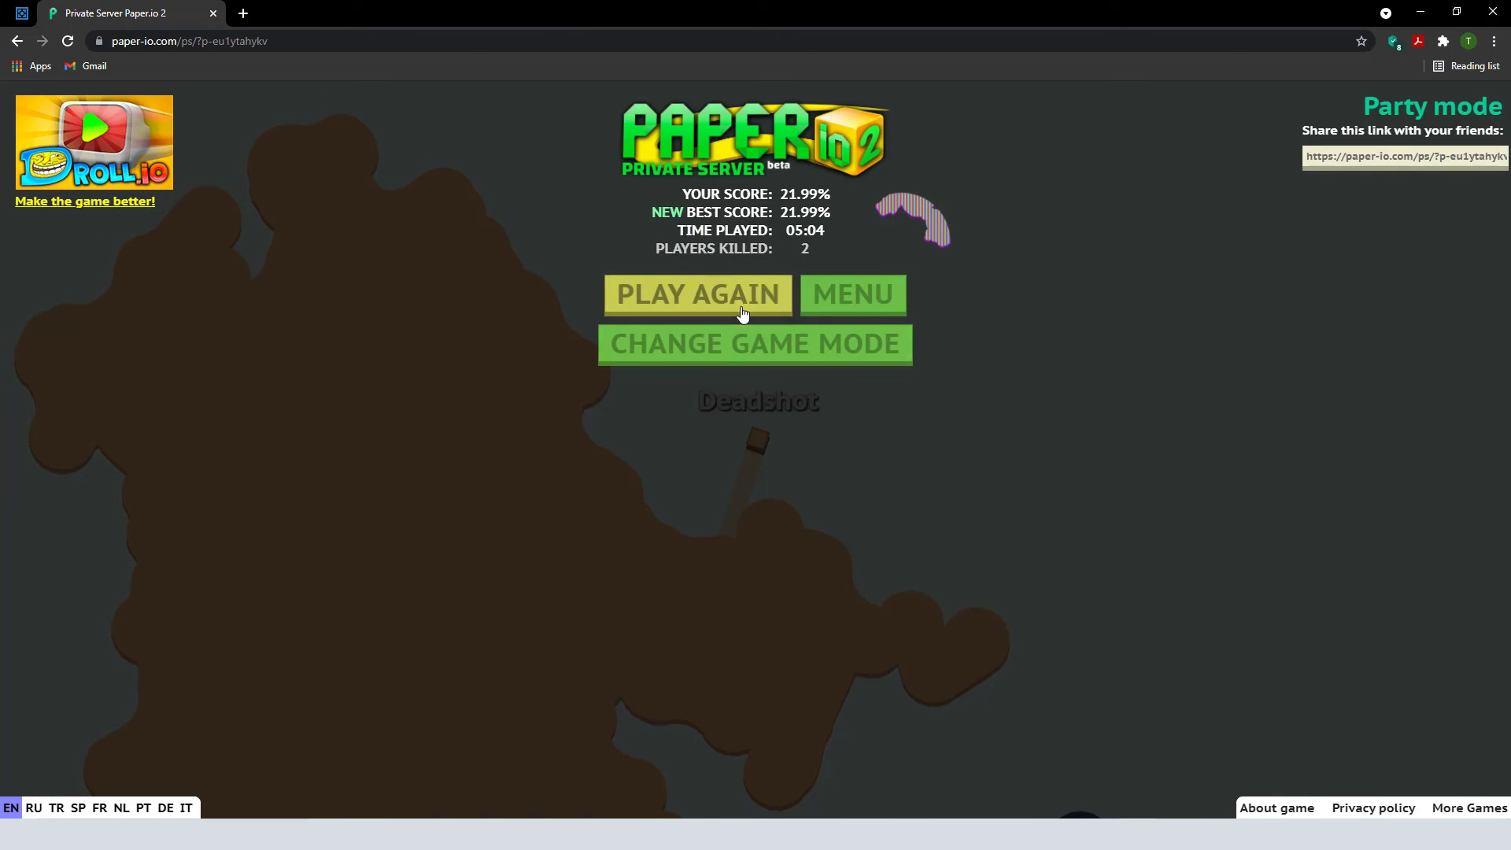
Replay for 51 seconds, reaching 4.74% before SandBlondeFully cuts the trail
click(744, 304)
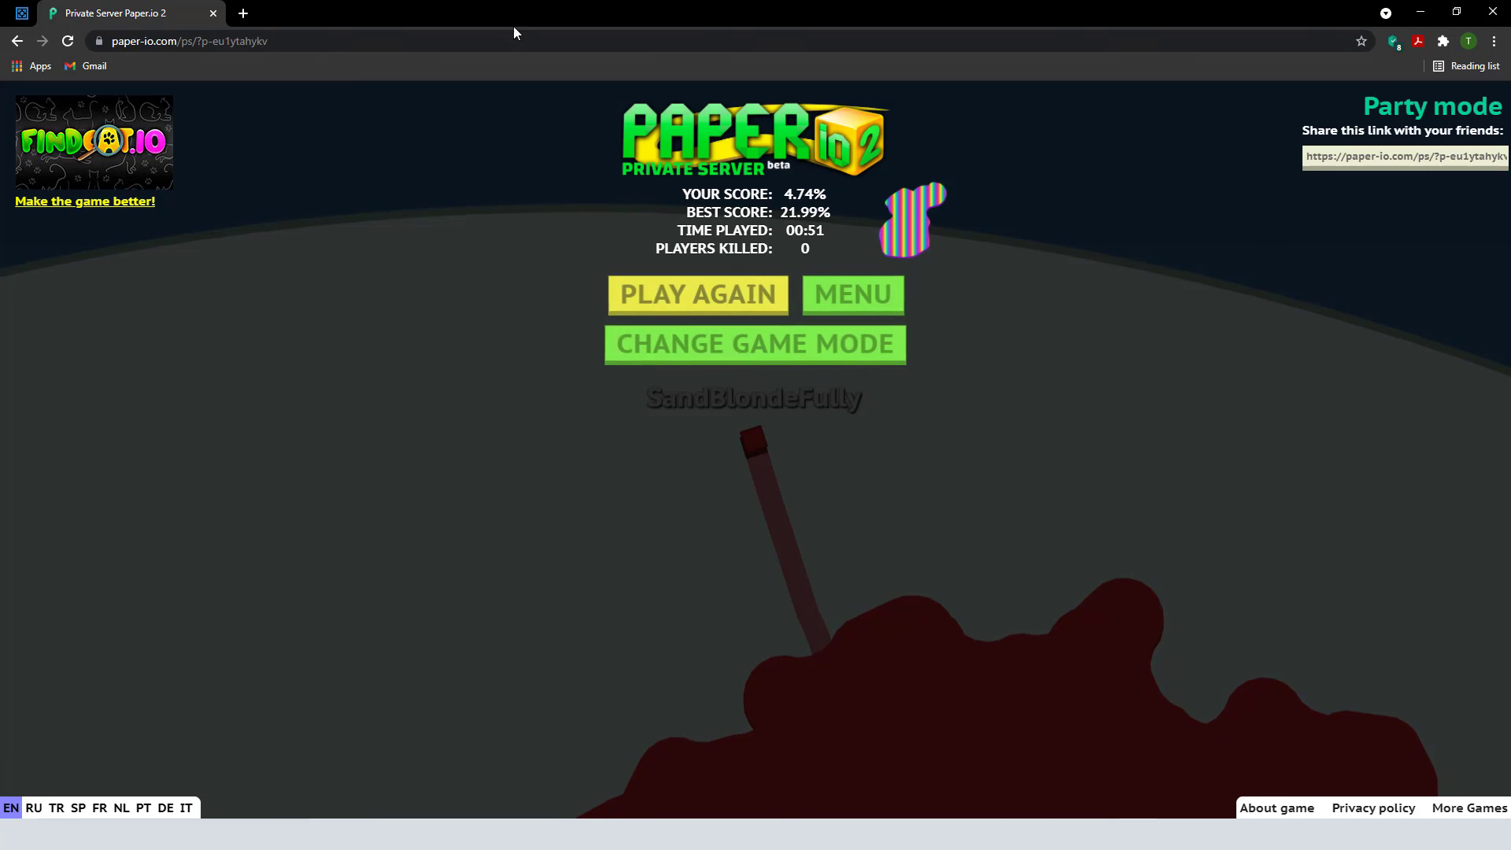
Replay on the same private server and wait for the new game to connect
click(682, 317)
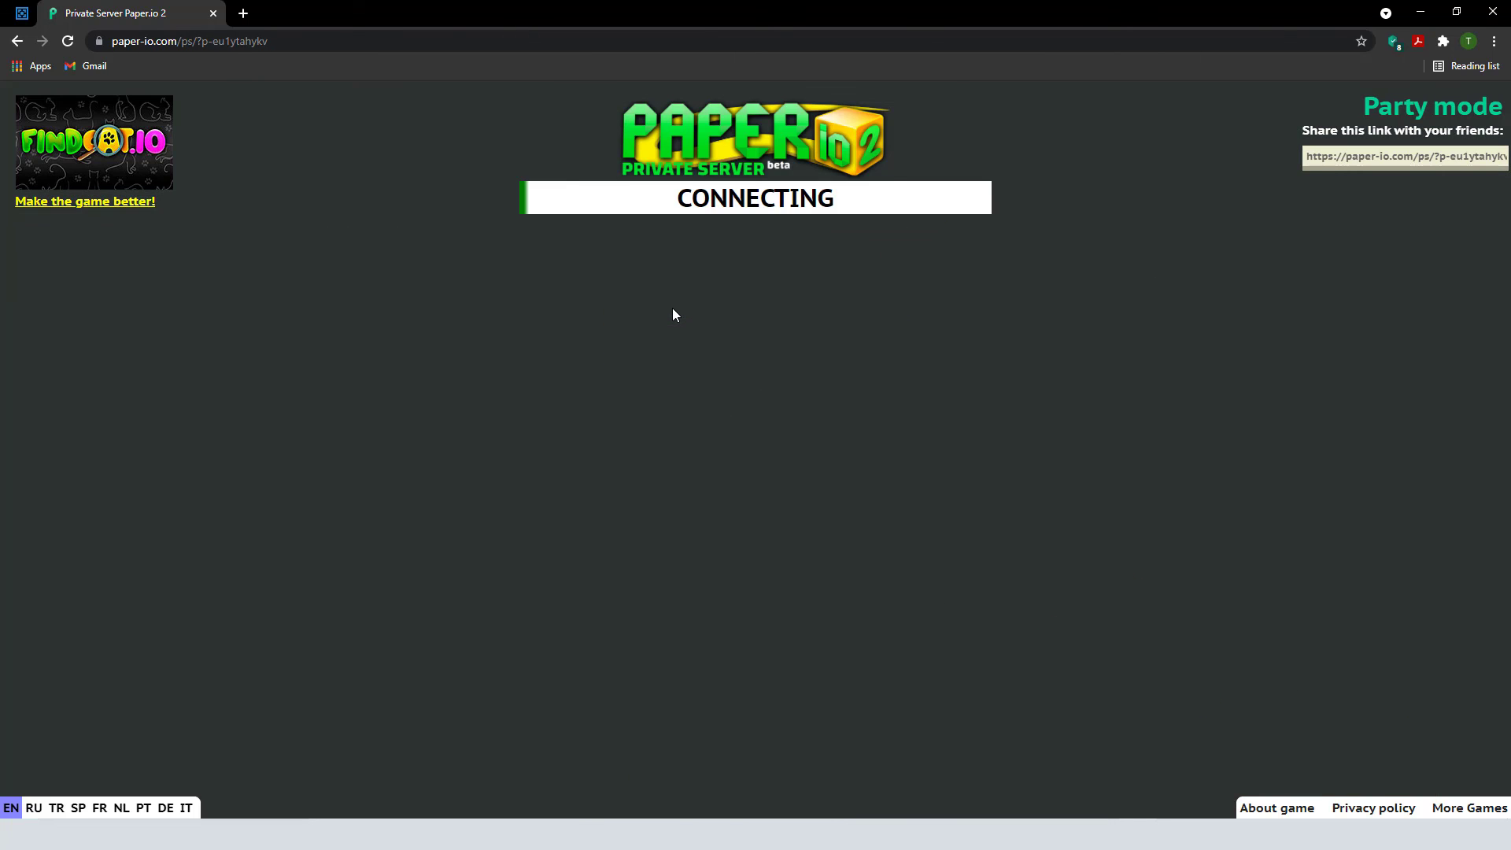